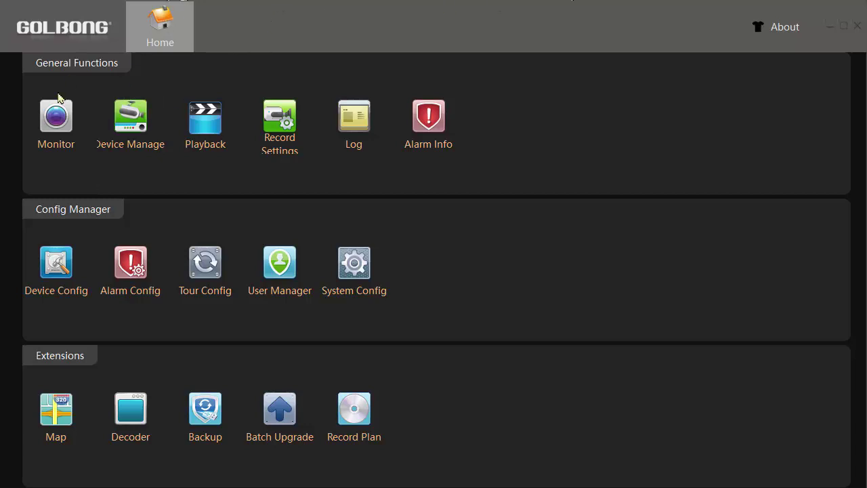
# Open the live monitor and show the camera17 feed in a single-window layout
pyautogui.click(55, 119)
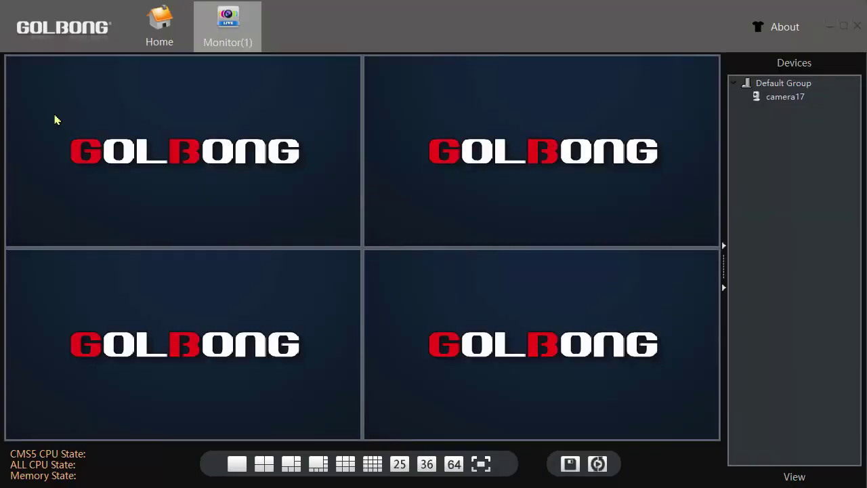
pyautogui.click(790, 99)
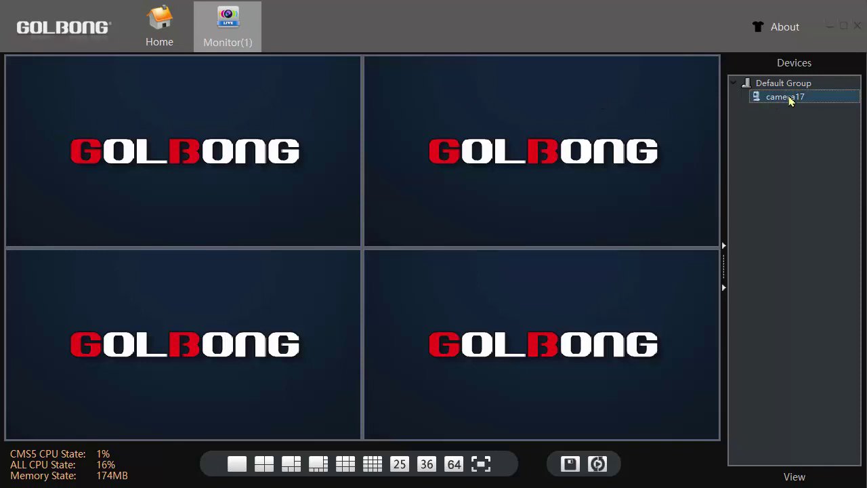
pyautogui.doubleClick(786, 97)
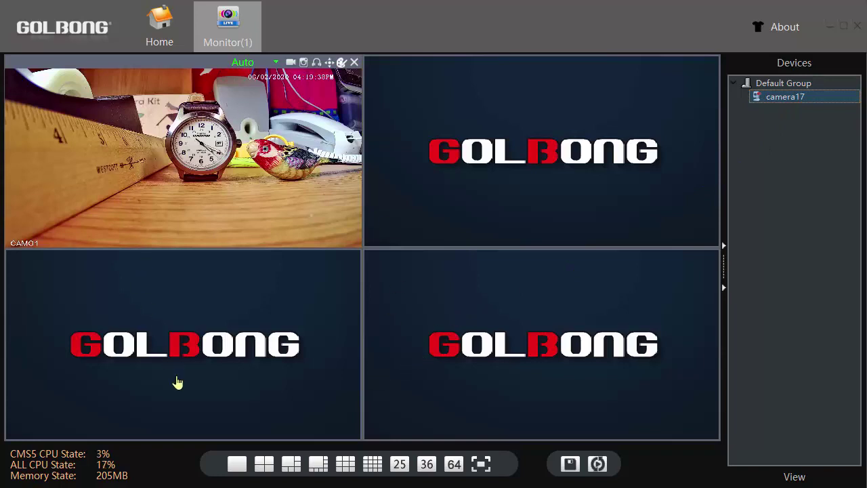
pyautogui.click(236, 464)
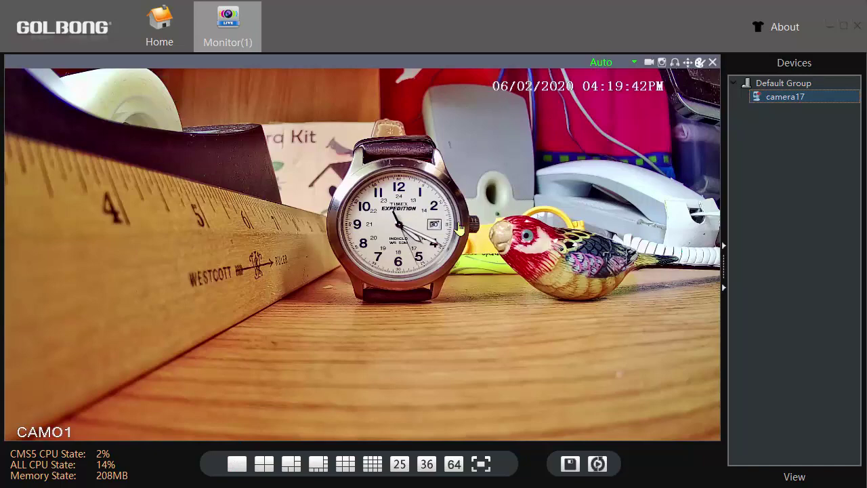
# Set the live view's aspect ratio to 16:9 and save a BMP snapshot of camera17 to the default pictures folder
pyautogui.click(634, 63)
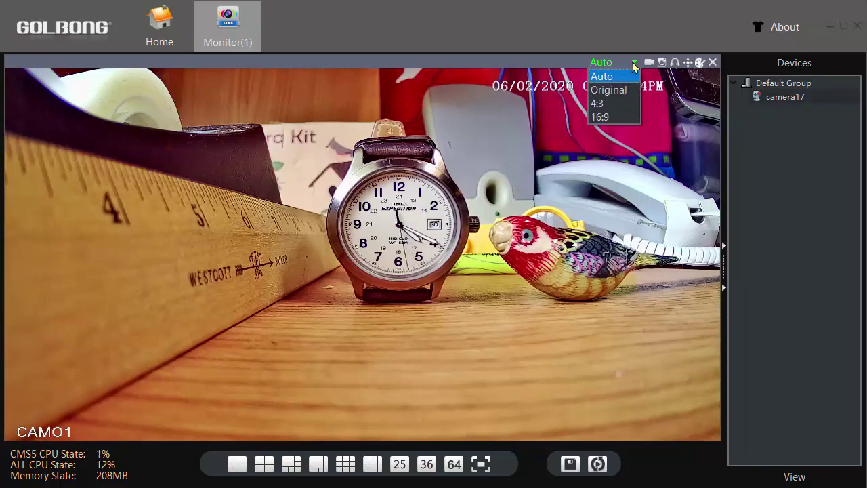
pyautogui.click(614, 117)
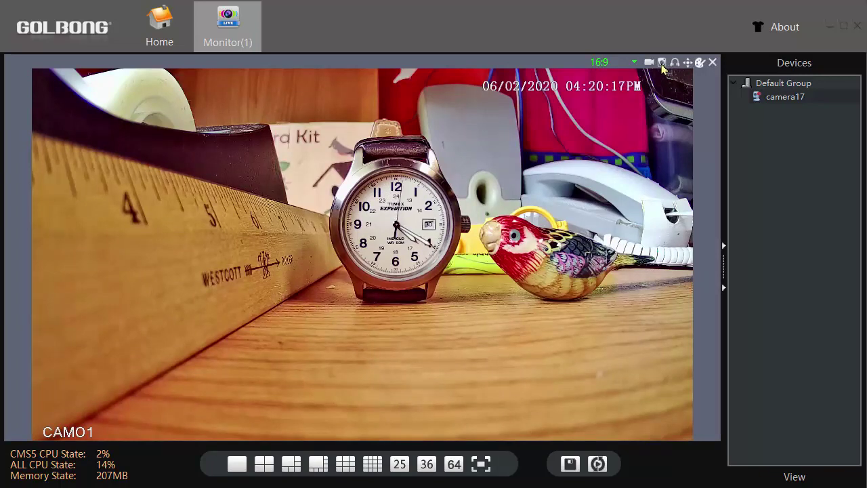
pyautogui.click(662, 63)
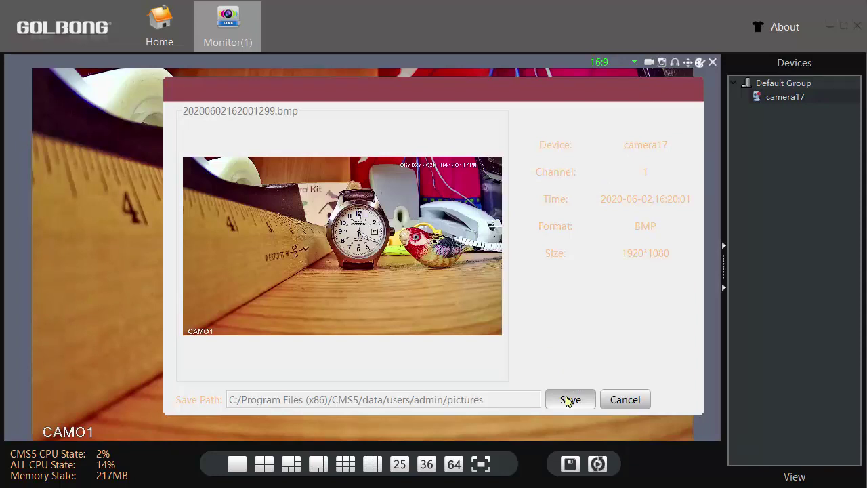
pyautogui.click(569, 400)
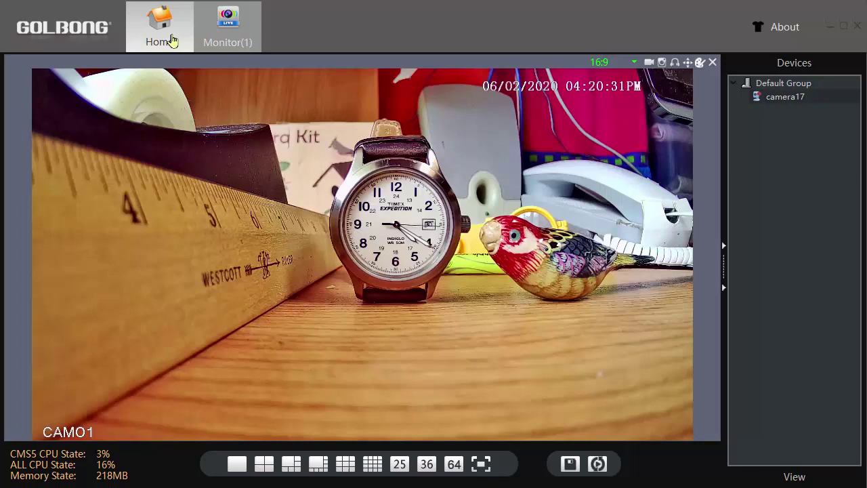
# Review the local storage and record settings, and record a clip of about 25 seconds from camera17's live view
pyautogui.click(173, 41)
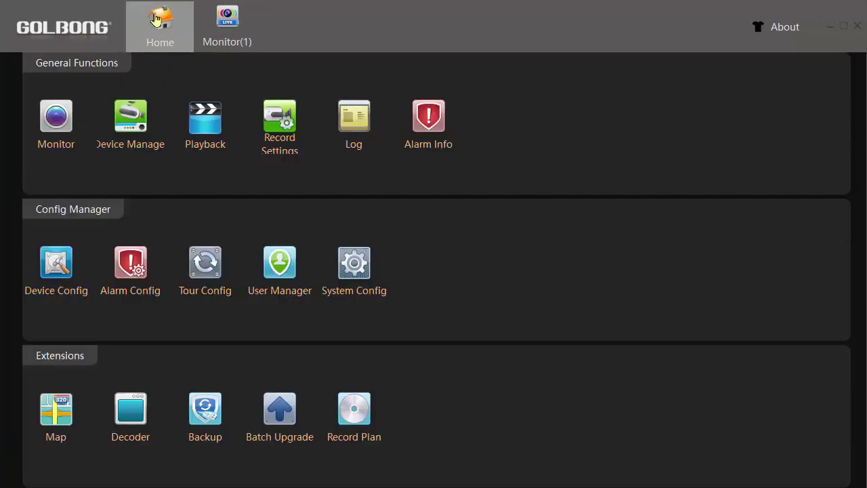
pyautogui.click(271, 130)
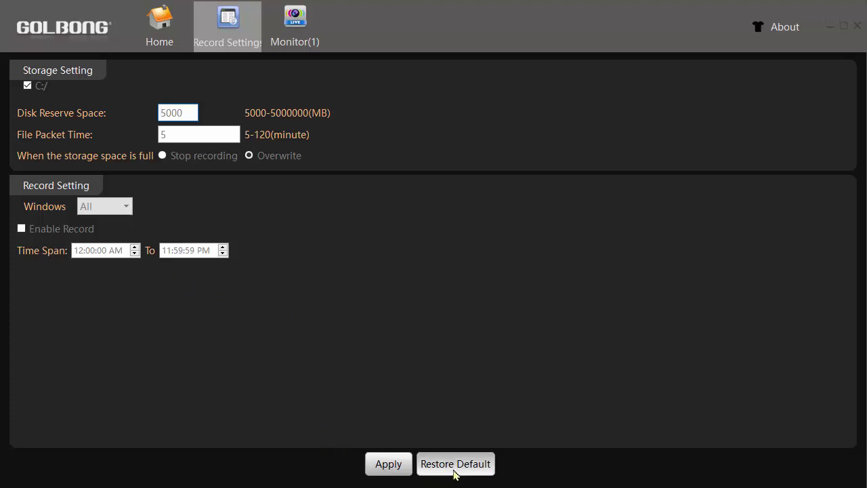
pyautogui.click(280, 24)
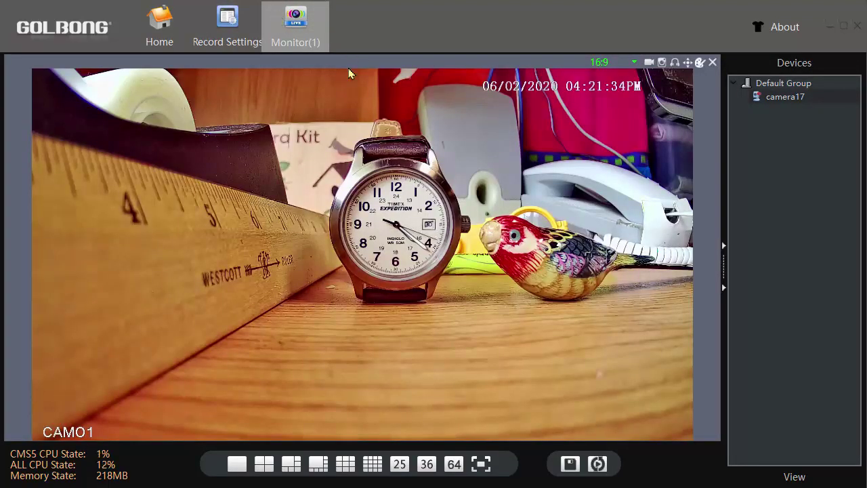
pyautogui.click(650, 62)
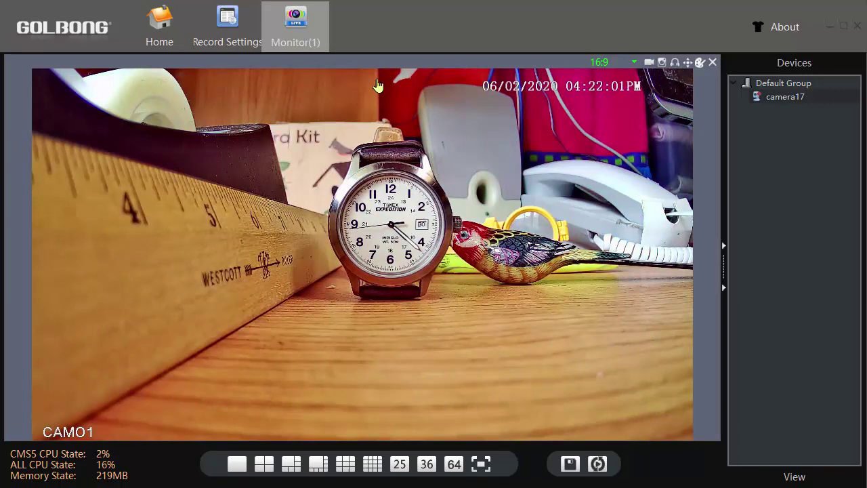
# Search the locally stored recordings of camera17 in Playback for all record types on 6/2/2020
pyautogui.click(171, 37)
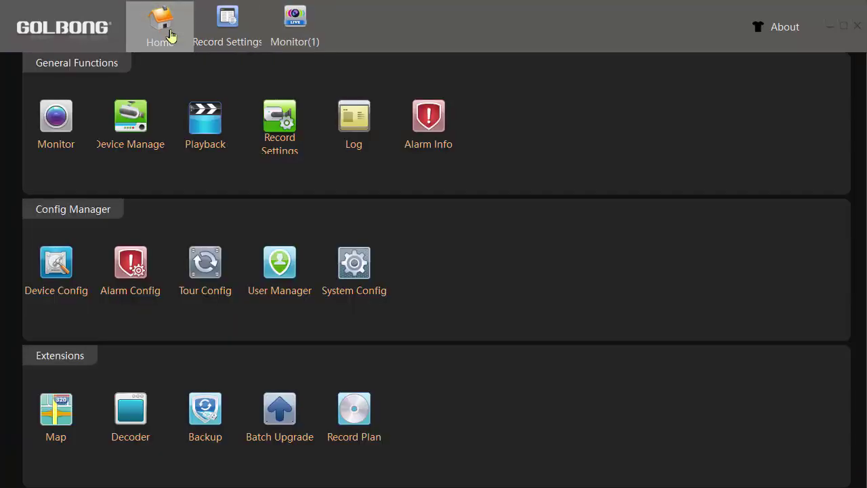
pyautogui.click(208, 129)
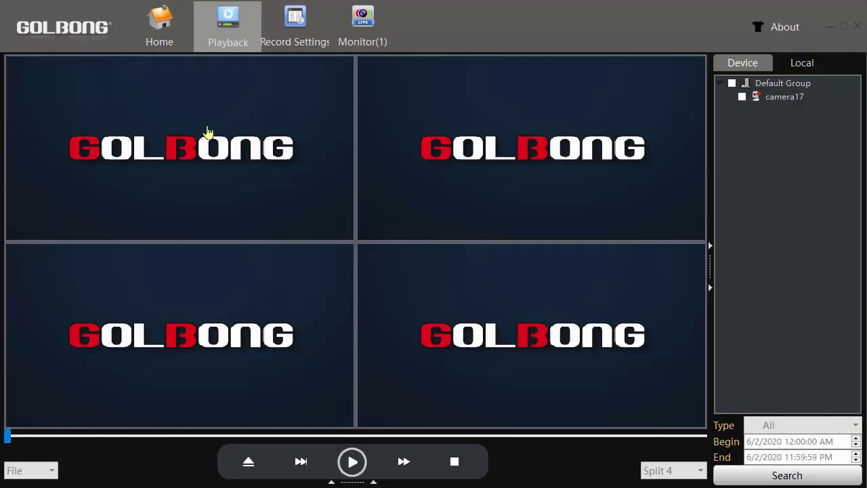
pyautogui.click(807, 67)
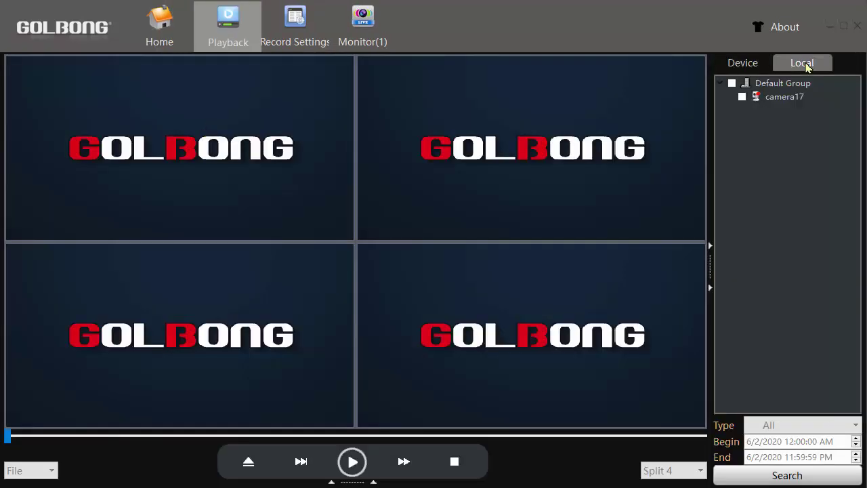
pyautogui.click(770, 99)
pyautogui.click(742, 98)
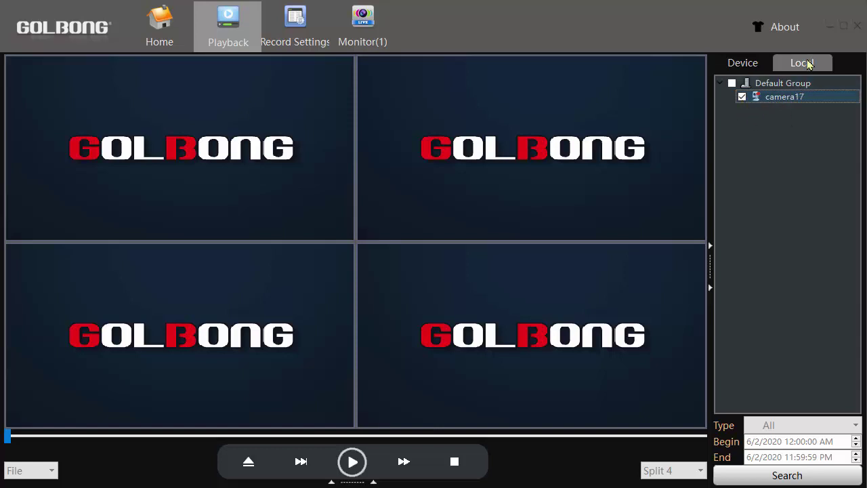
pyautogui.click(783, 476)
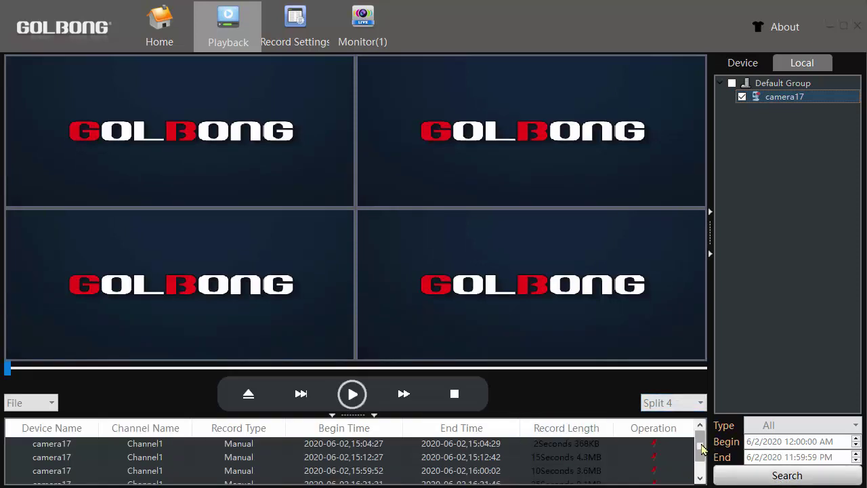
# Play the camera17 recording that begins at 16:21:21 in the Split 1 layout and stop it
pyautogui.moveTo(700, 449); pyautogui.dragTo(703, 459)
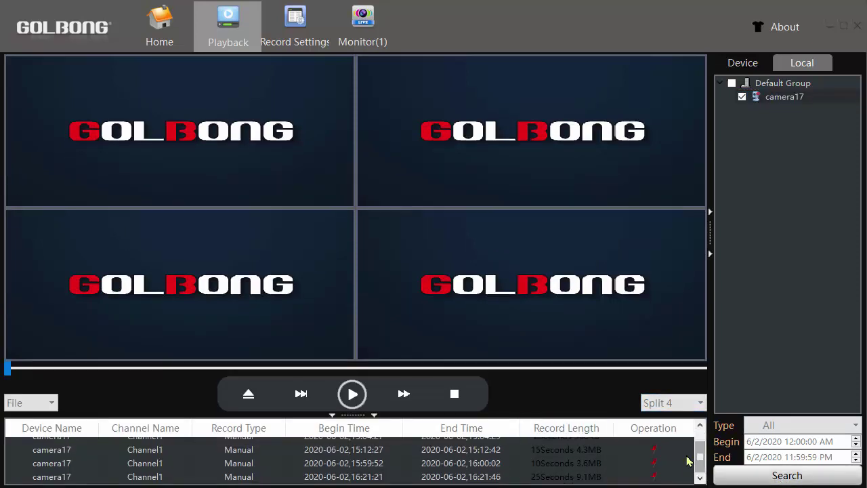
pyautogui.click(445, 477)
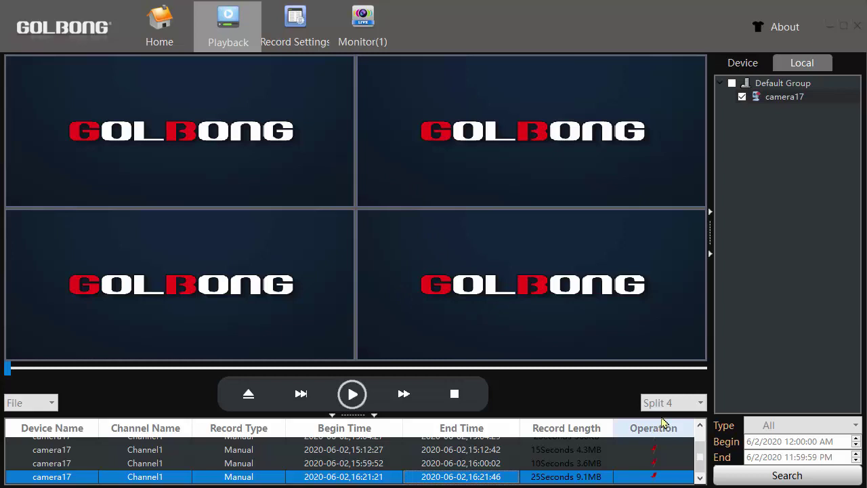
pyautogui.click(668, 403)
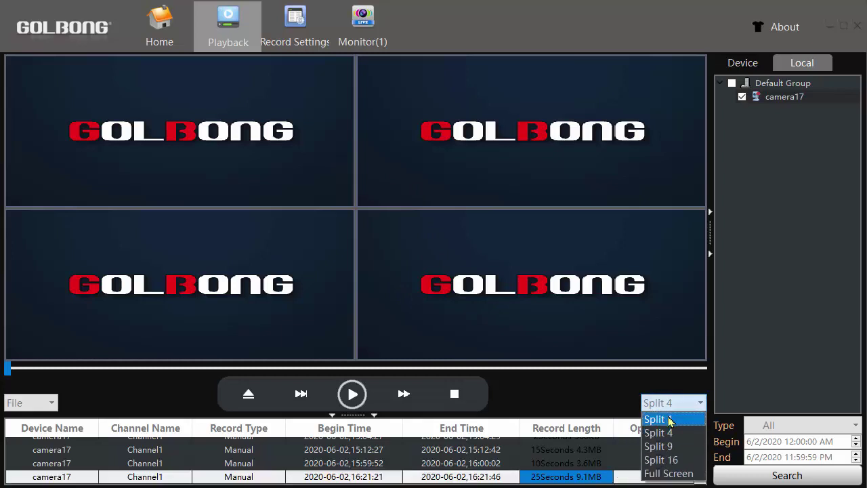
pyautogui.click(655, 420)
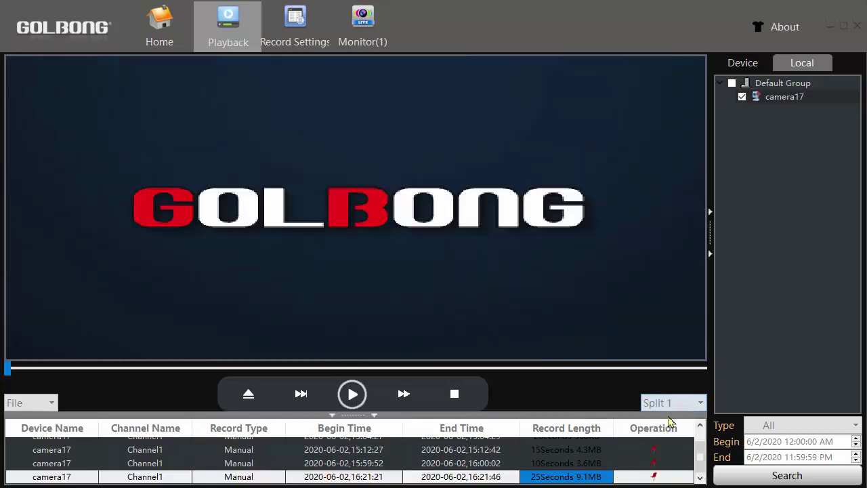
pyautogui.click(353, 397)
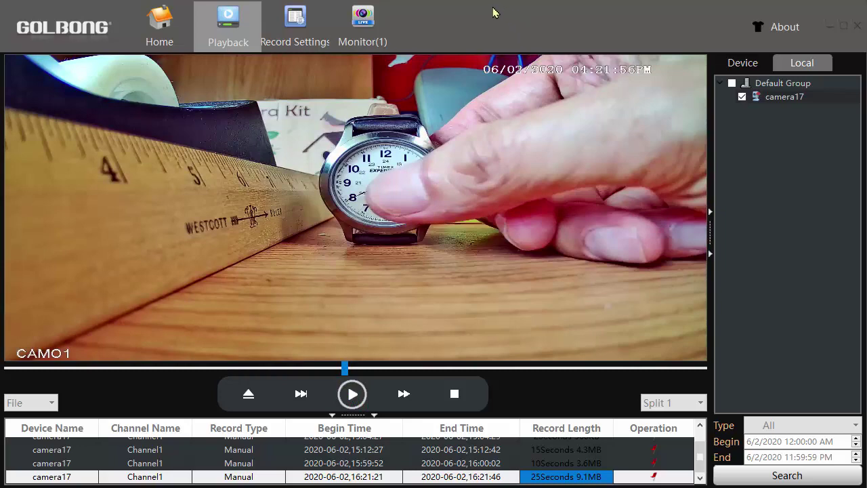
pyautogui.click(453, 397)
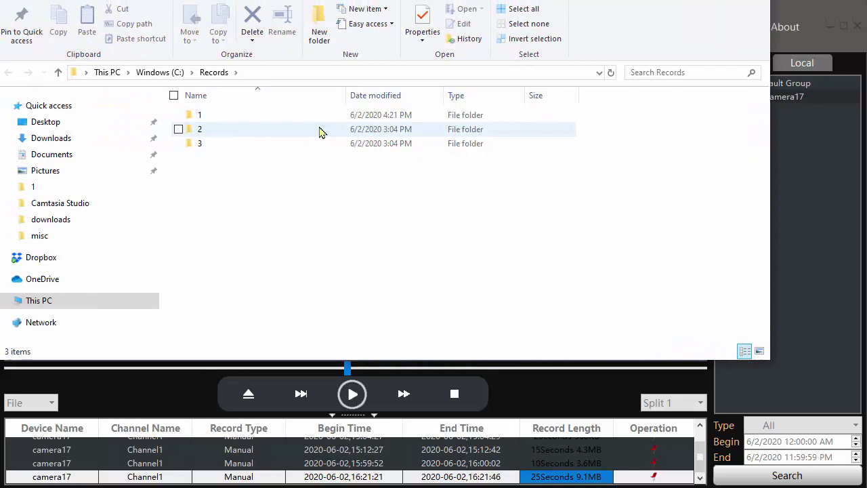
# In File Explorer, open C:\Records\1, play 20200602162121990.avi in VLC, close the player and minimize the folder window
pyautogui.doubleClick(349, 116)
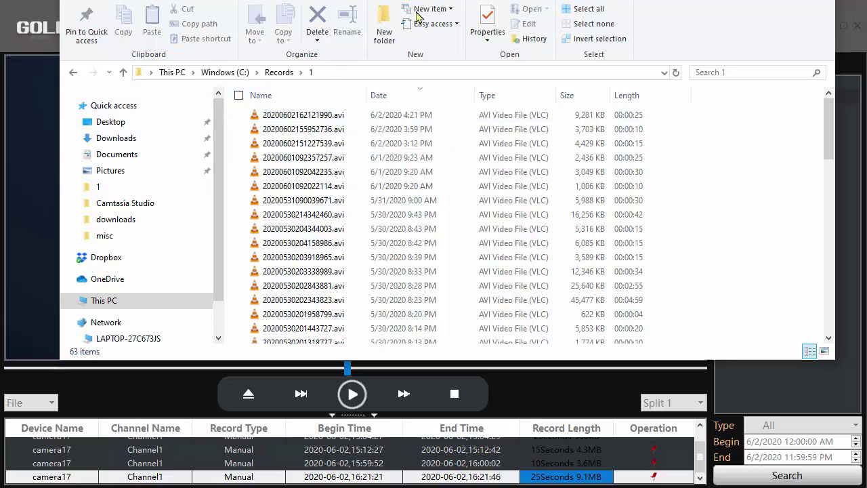
pyautogui.moveTo(415, 0)
pyautogui.mouseDown()
pyautogui.moveTo(460, 12)
pyautogui.moveTo(427, 9)
pyautogui.mouseUp()
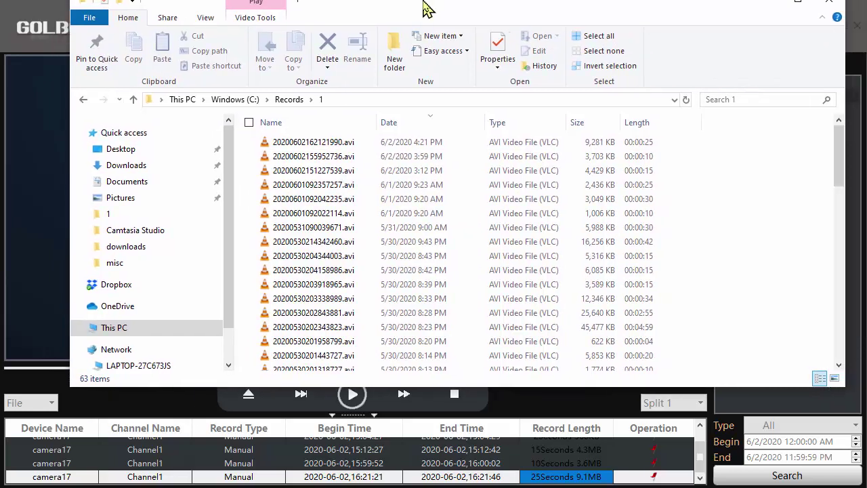
pyautogui.doubleClick(341, 144)
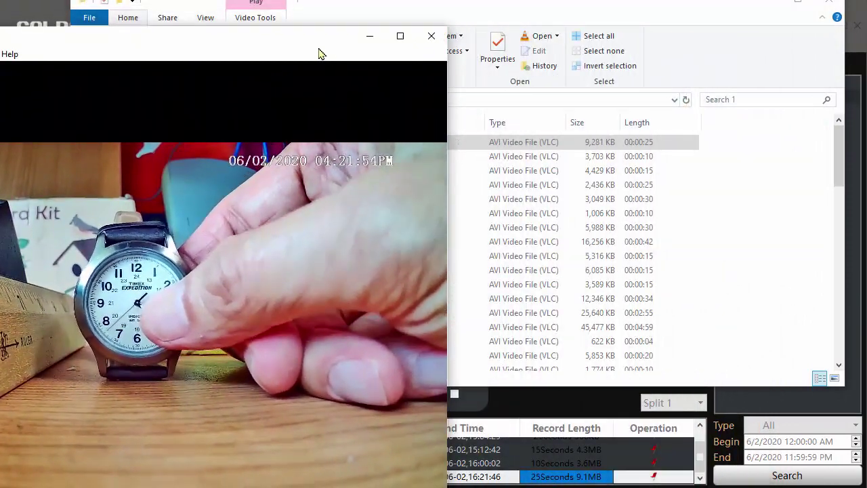
pyautogui.moveTo(321, 54); pyautogui.dragTo(590, 3)
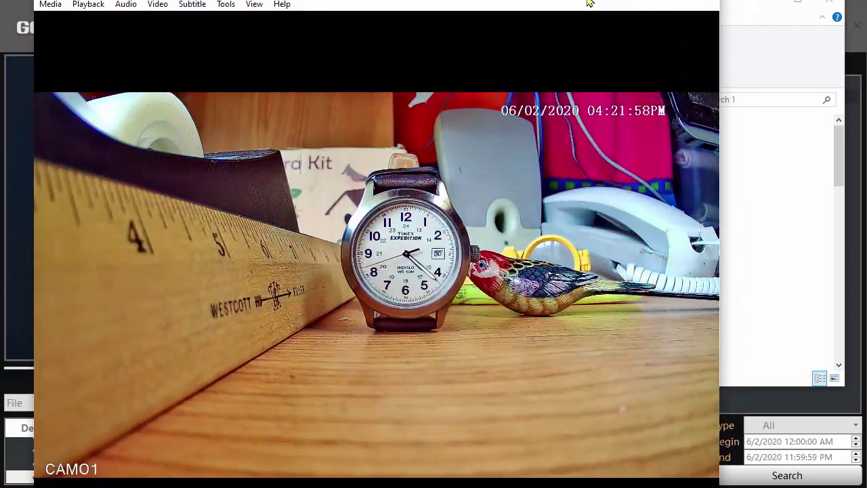
pyautogui.click(708, 1)
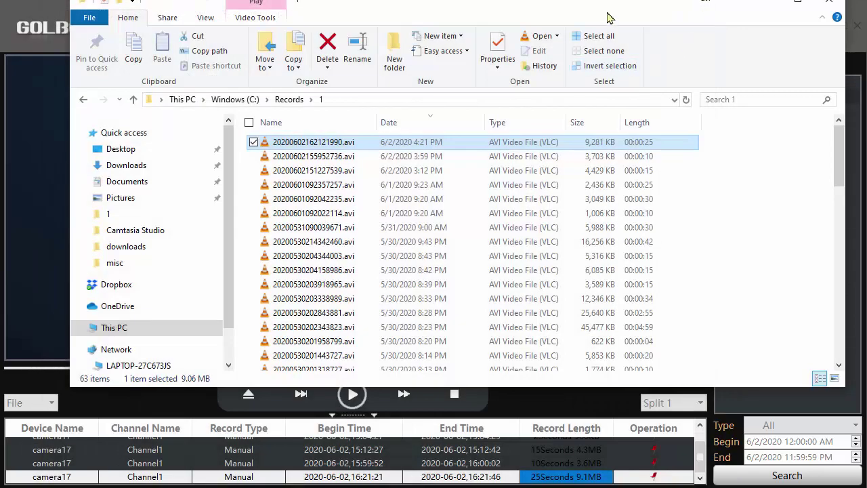
pyautogui.moveTo(608, 13); pyautogui.dragTo(532, 53)
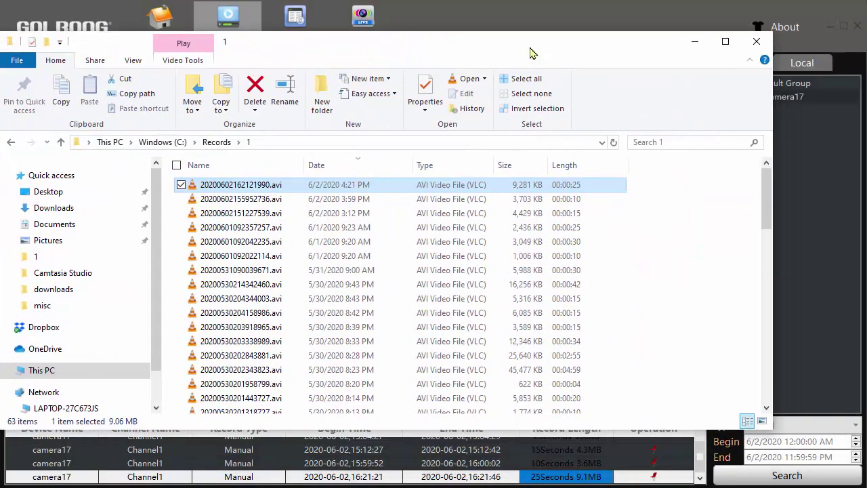
pyautogui.click(693, 46)
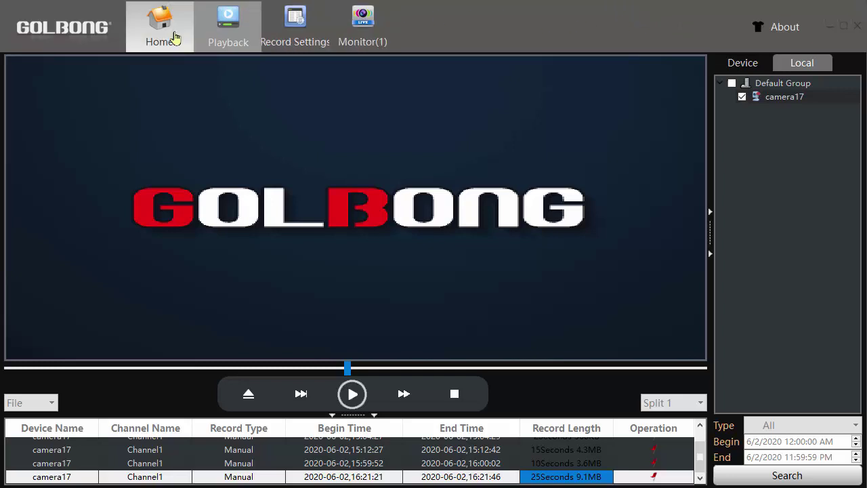
# Examine camera17's motion detection settings under the device's Video Detect configuration and leave them without applying changes
pyautogui.click(169, 35)
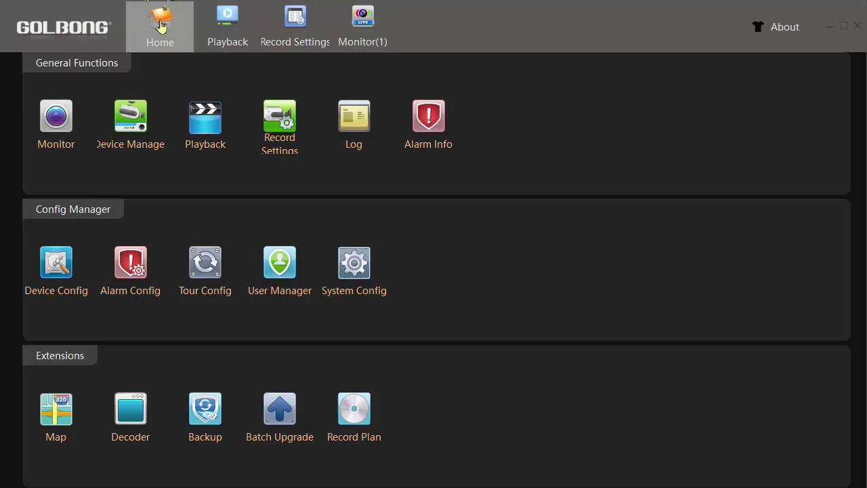
pyautogui.click(58, 264)
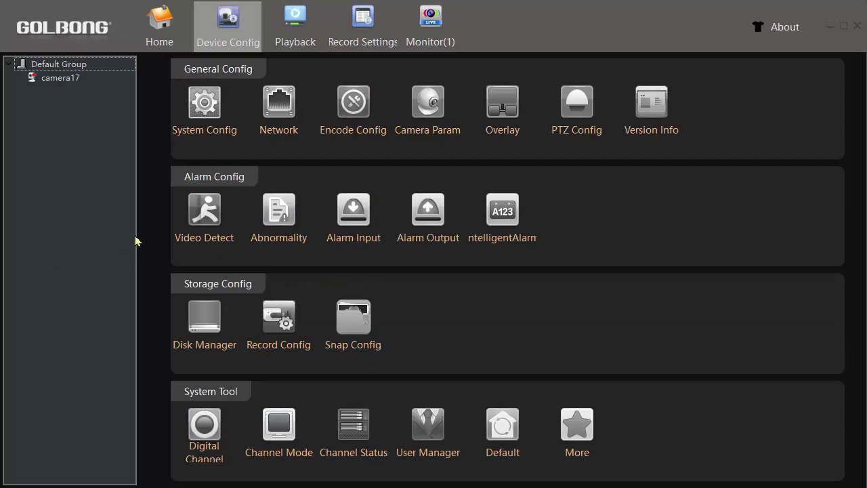
pyautogui.click(66, 80)
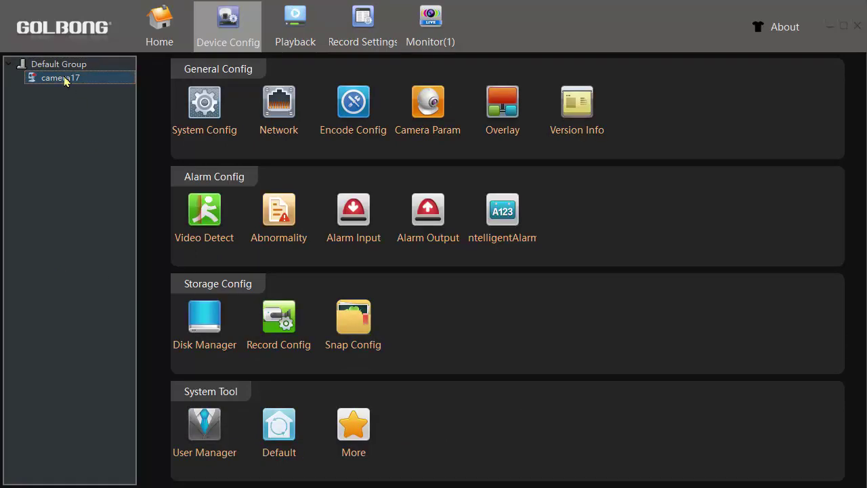
pyautogui.click(214, 217)
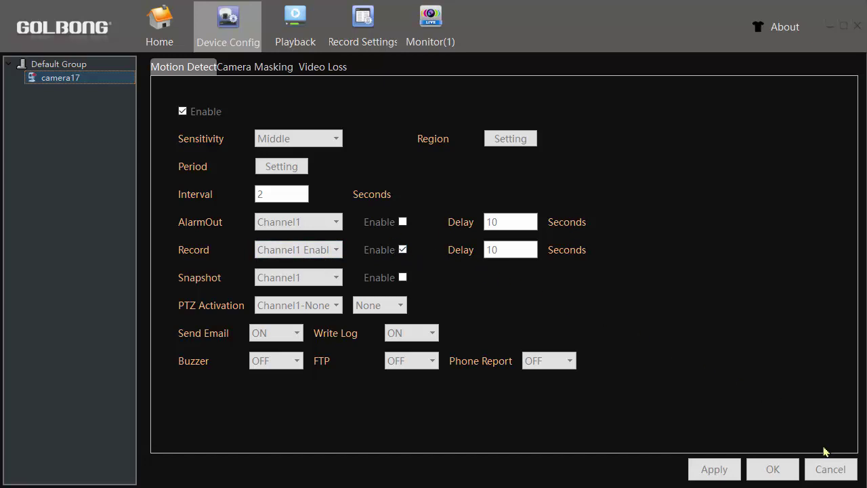
pyautogui.click(830, 469)
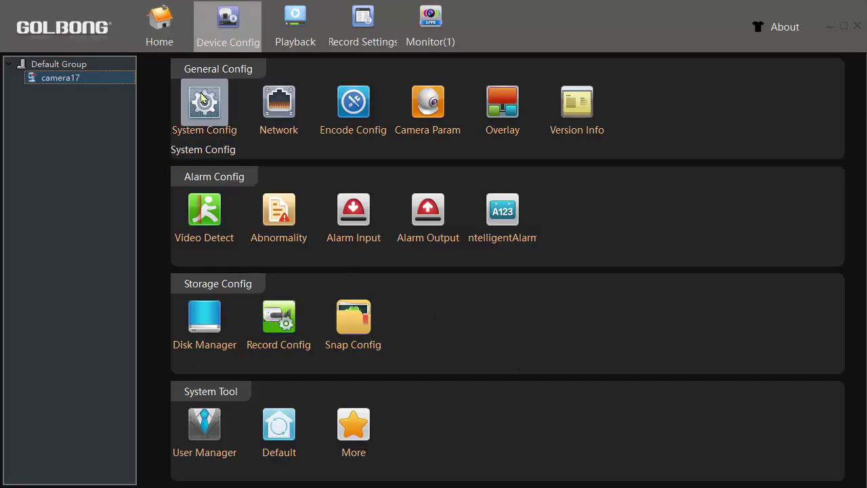
# Examine camera17's recording mode and Tuesday time sections under the device's Record Config and leave them without applying changes
pyautogui.click(149, 40)
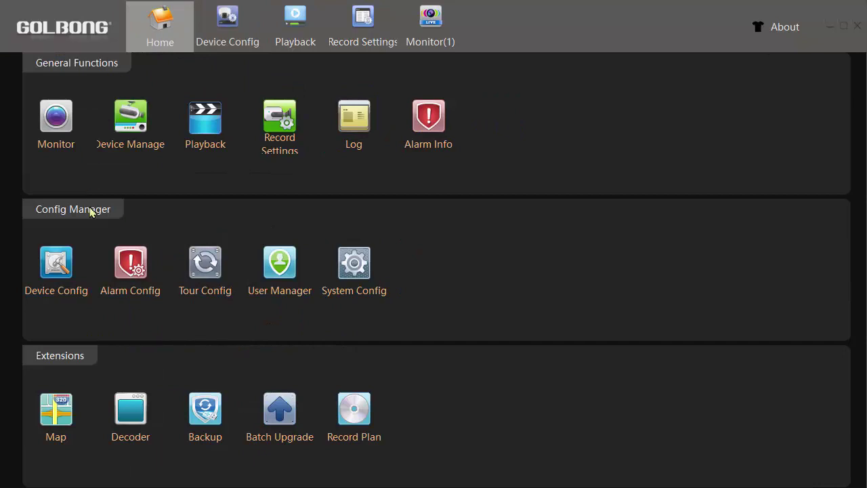
pyautogui.click(65, 261)
pyautogui.click(281, 324)
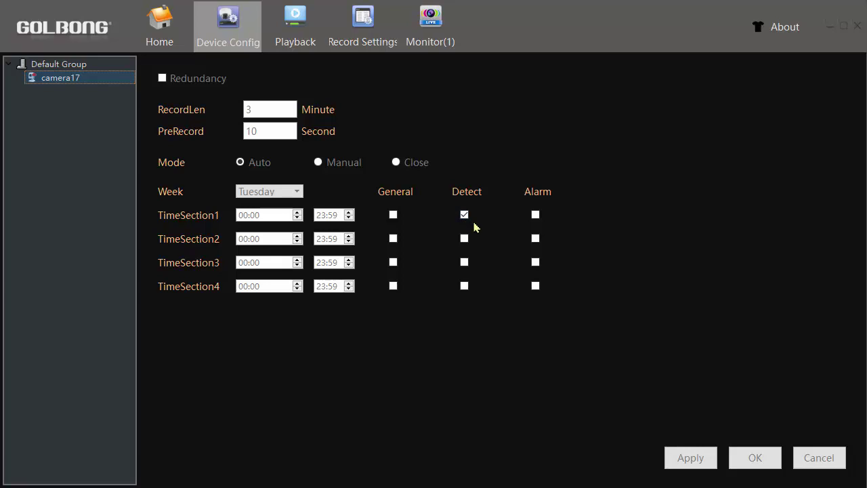
pyautogui.click(820, 458)
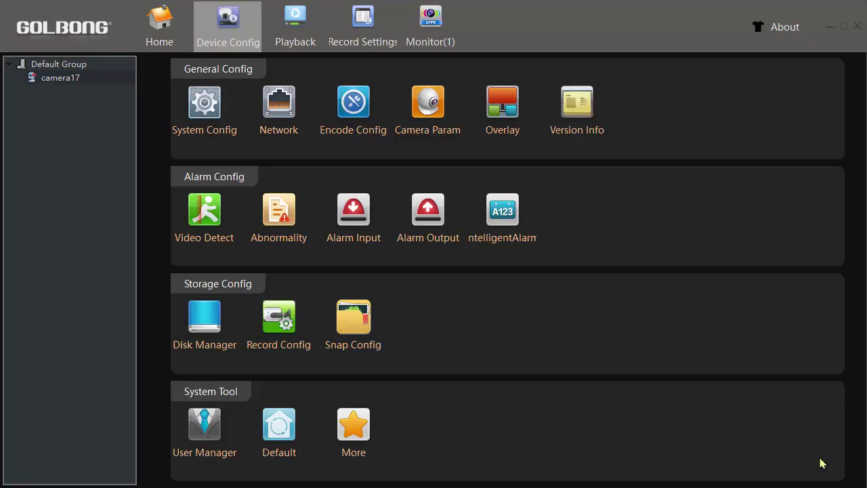
# View camera17 live, and search its recordings stored on the device in Playback for all record types on 6/2/2020
pyautogui.click(438, 31)
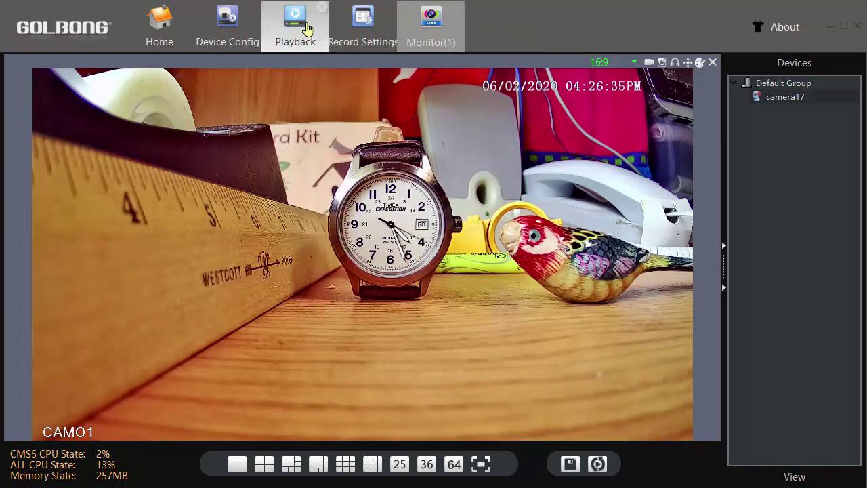
pyautogui.click(305, 28)
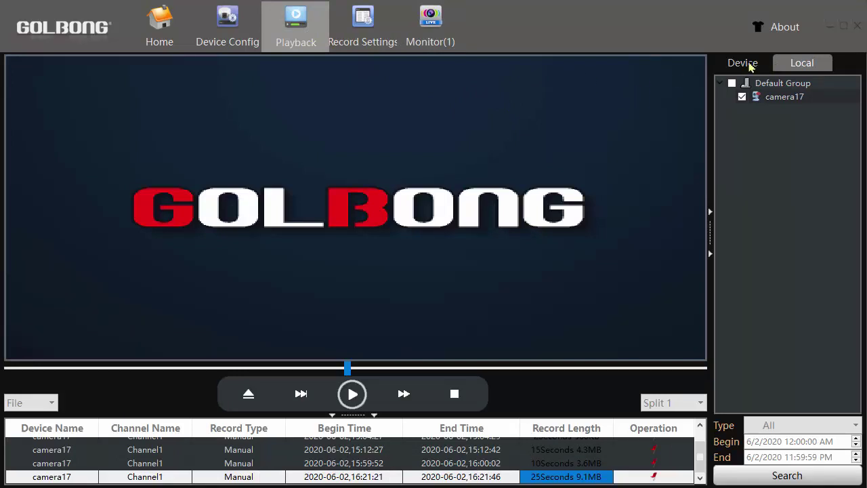
pyautogui.click(746, 63)
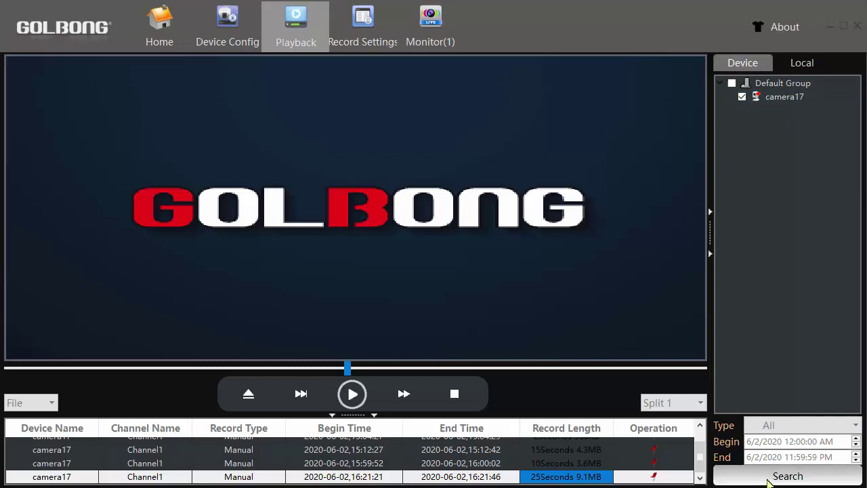
pyautogui.click(772, 477)
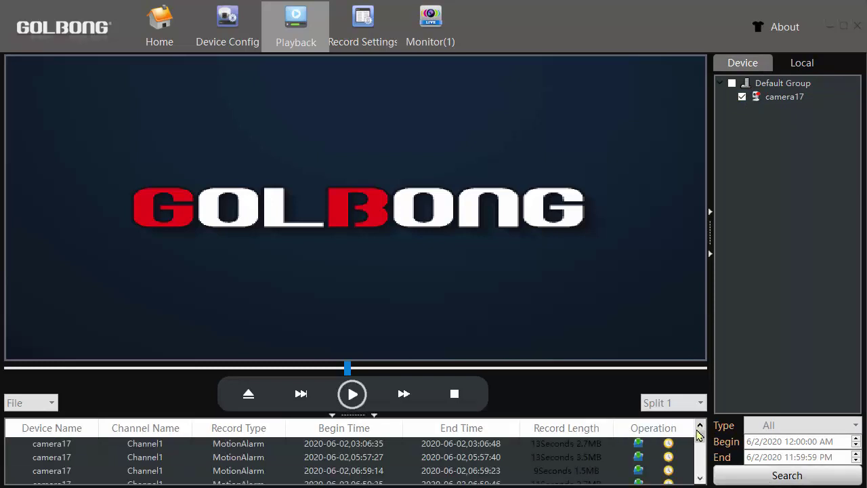
# Play the camera17 motion alarm recording that begins at 16:26:18 on 2020-06-02 and download it
pyautogui.moveTo(699, 434); pyautogui.dragTo(701, 478)
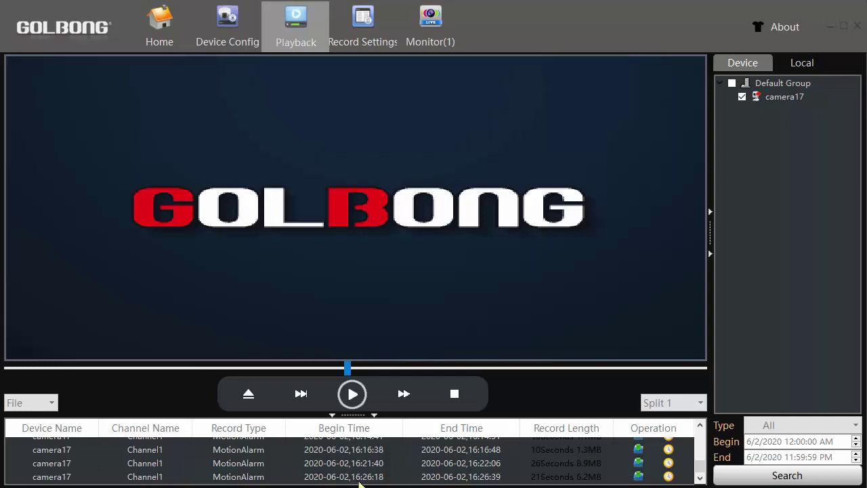
pyautogui.click(460, 478)
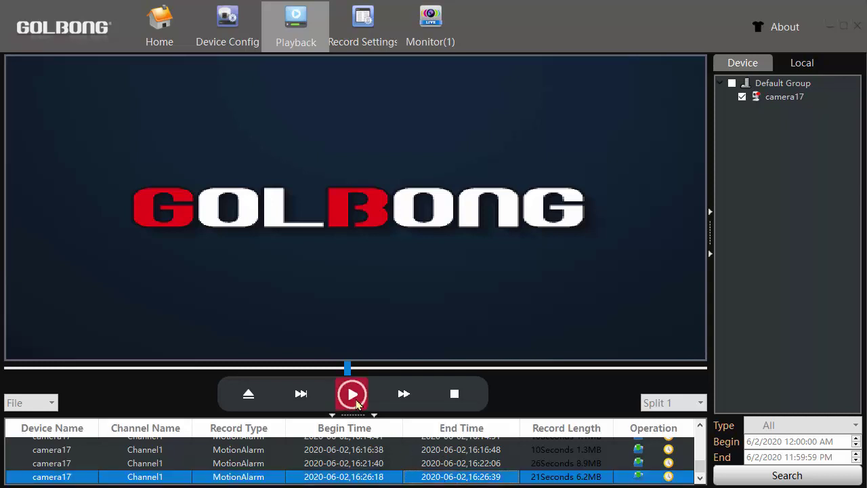
pyautogui.click(355, 401)
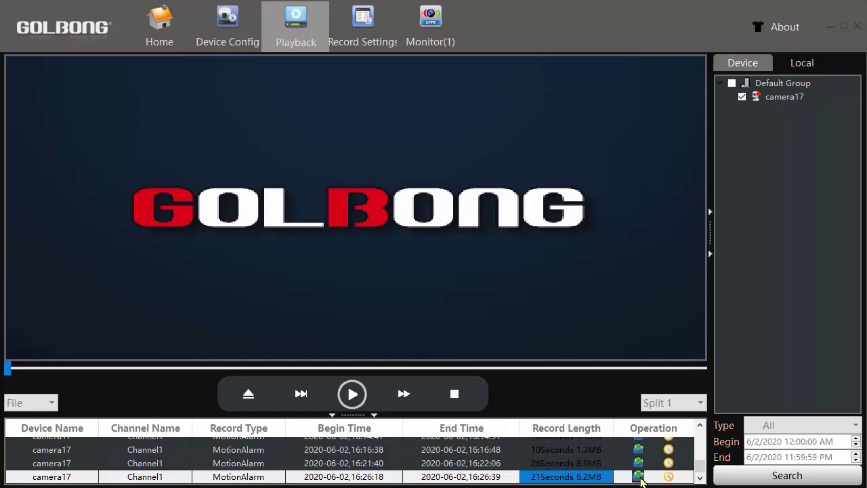
pyautogui.click(639, 478)
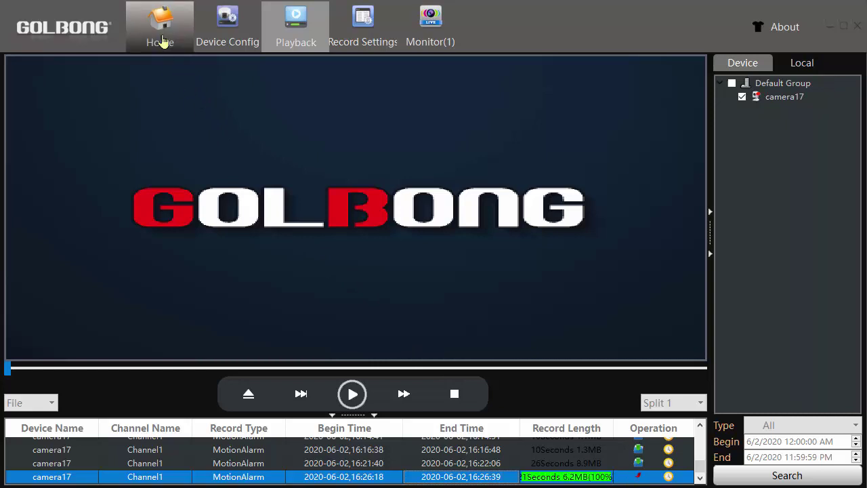
# Check the picture and download paths in the client's System Config, restore its default settings and return to Playback
pyautogui.click(160, 38)
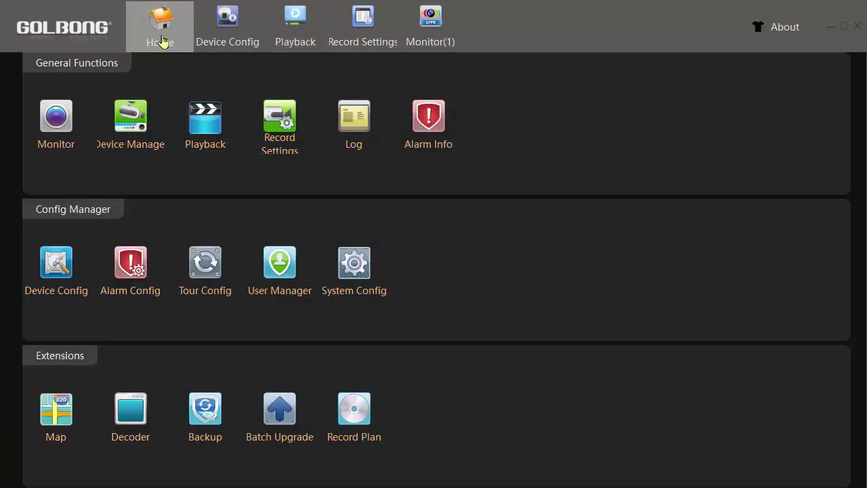
pyautogui.click(354, 264)
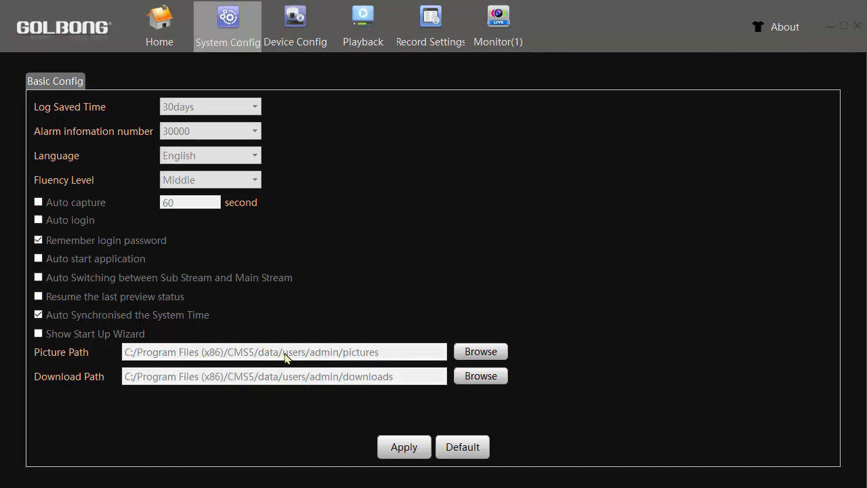
pyautogui.click(463, 447)
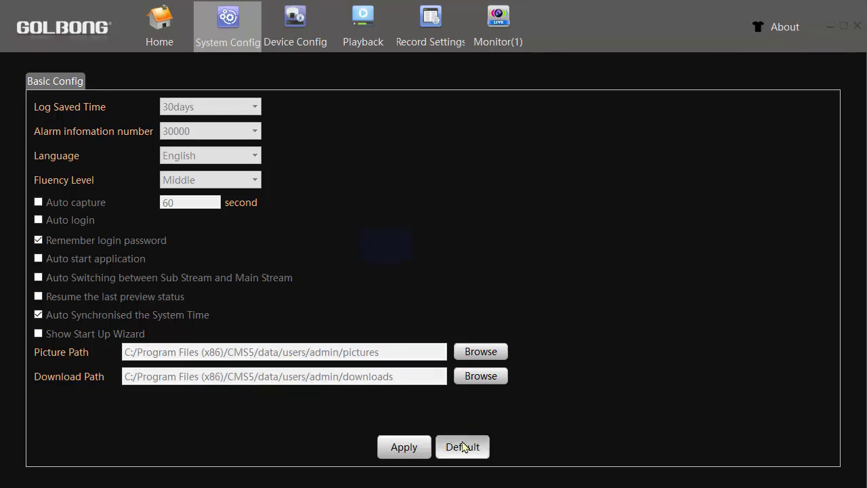
pyautogui.click(168, 31)
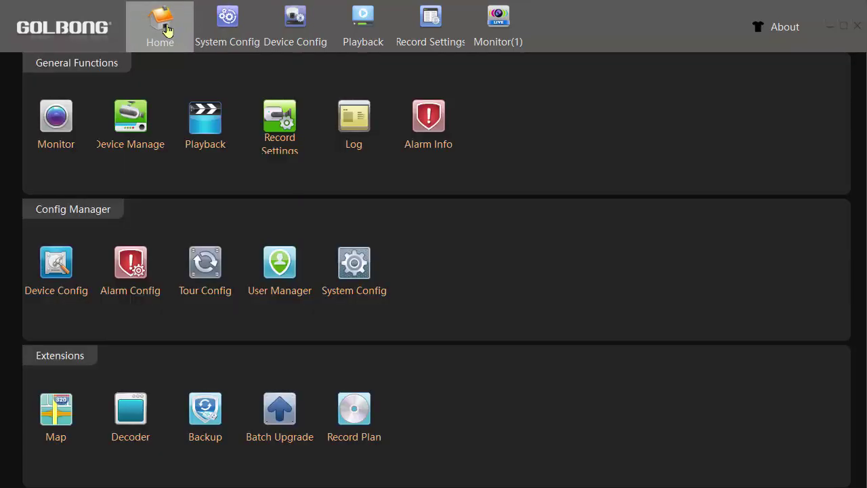
pyautogui.click(205, 120)
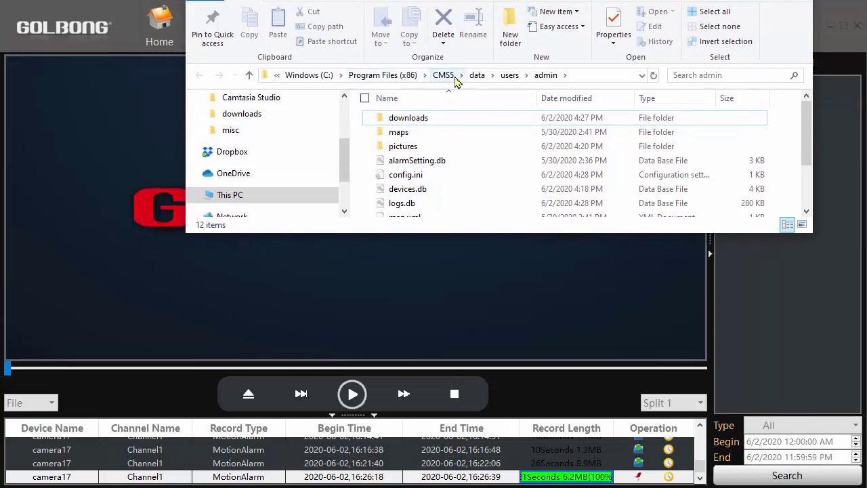
# In File Explorer, open the H265_to_MP4_convertor folder inside CMS5's admin downloads folder and run TranslateVideo.exe
pyautogui.click(445, 120)
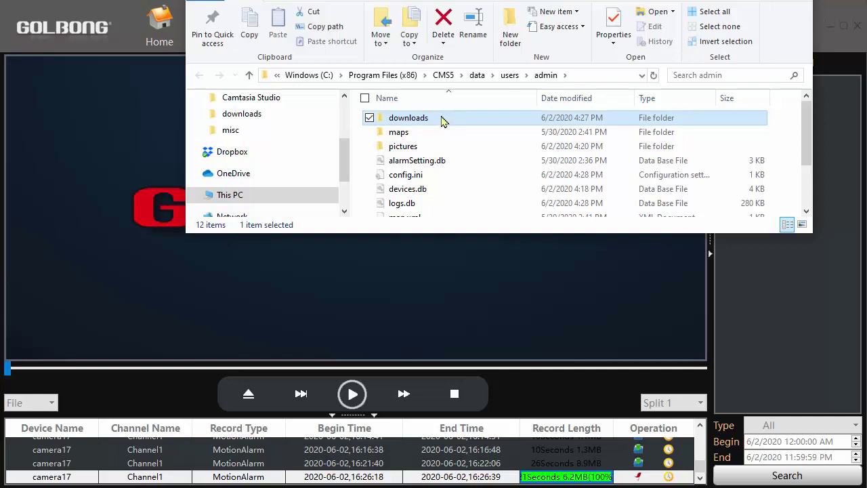
pyautogui.doubleClick(440, 121)
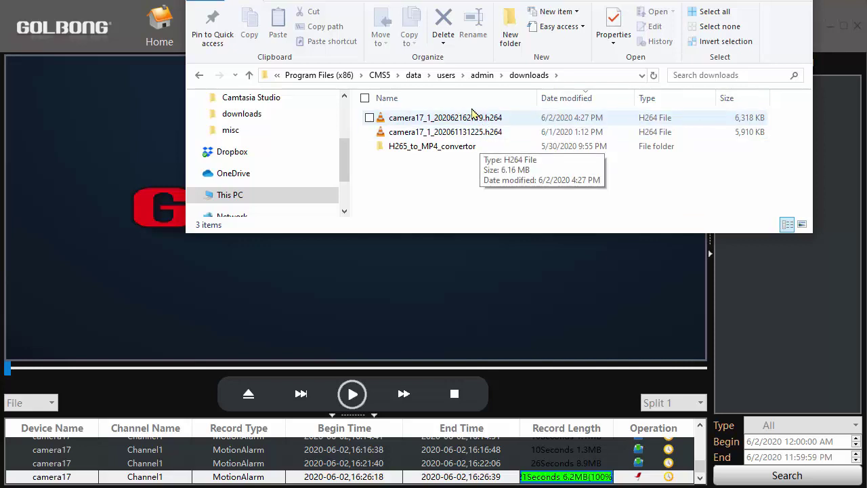
pyautogui.moveTo(532, 0); pyautogui.dragTo(519, 15)
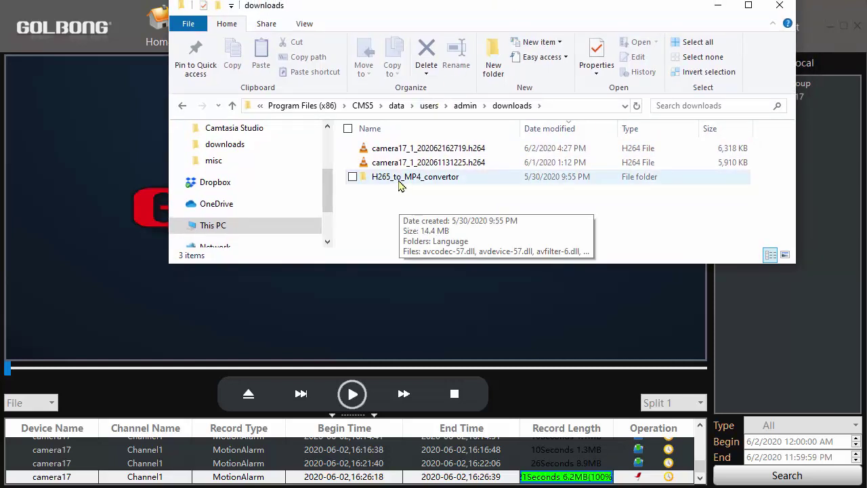
pyautogui.doubleClick(400, 182)
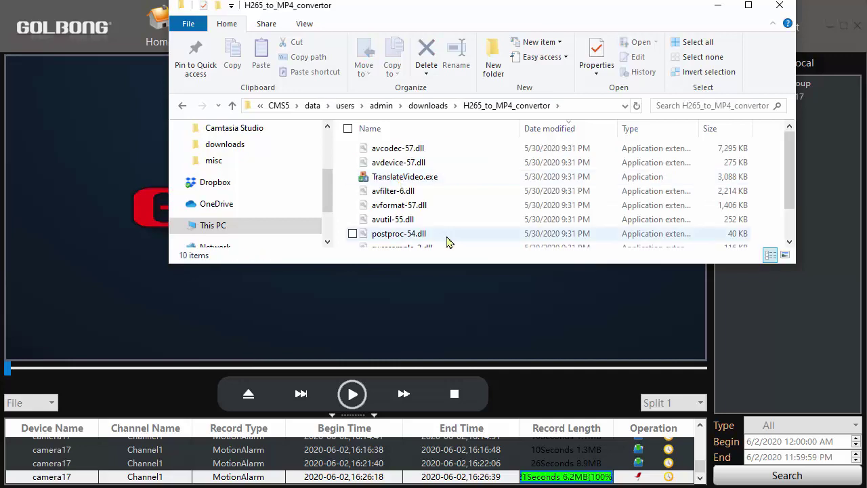
pyautogui.click(428, 183)
pyautogui.doubleClick(428, 181)
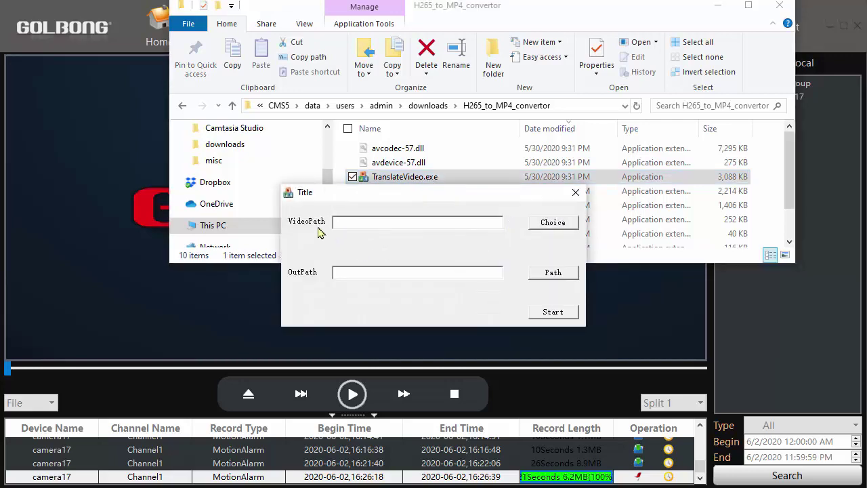
# Convert camera17_1_202062162719.h264 to MP4 with the Videos folder as output path and close the converter
pyautogui.click(561, 224)
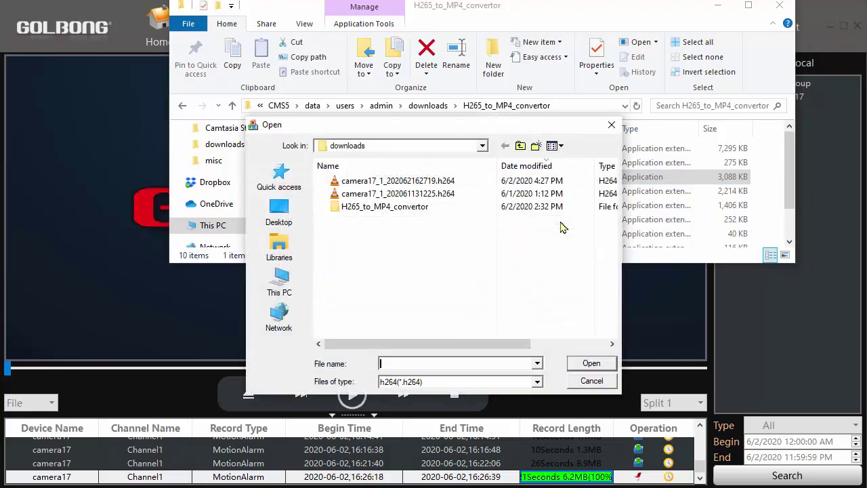
pyautogui.doubleClick(444, 183)
pyautogui.click(552, 279)
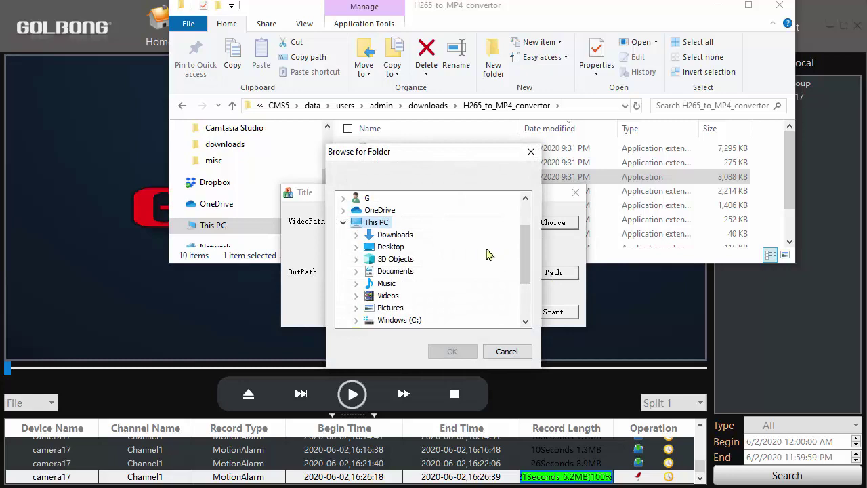
pyautogui.scroll(-1, 447, 240)
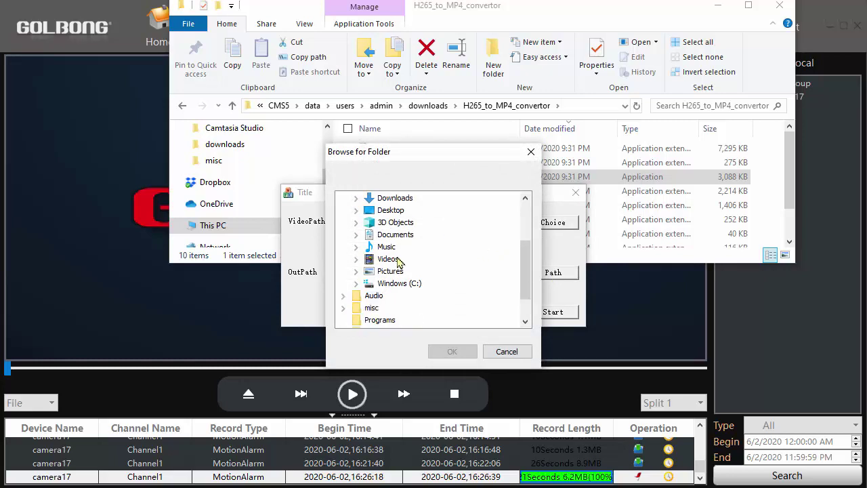
pyautogui.click(397, 260)
pyautogui.click(453, 351)
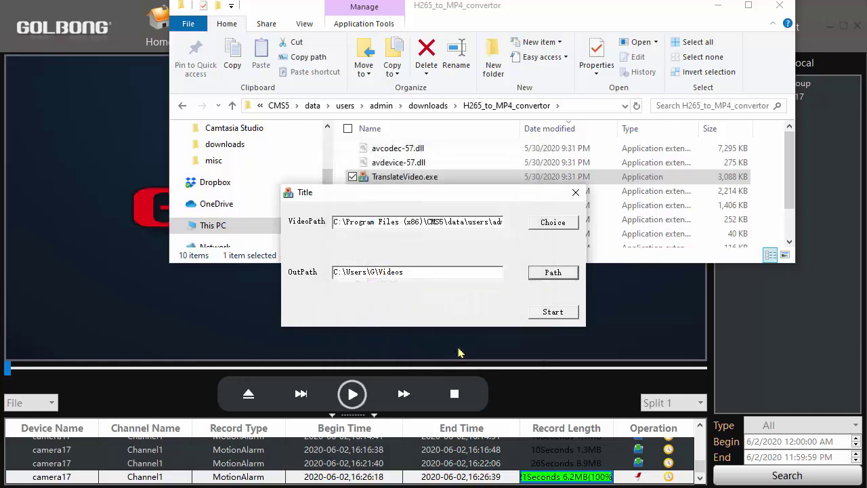
pyautogui.click(553, 317)
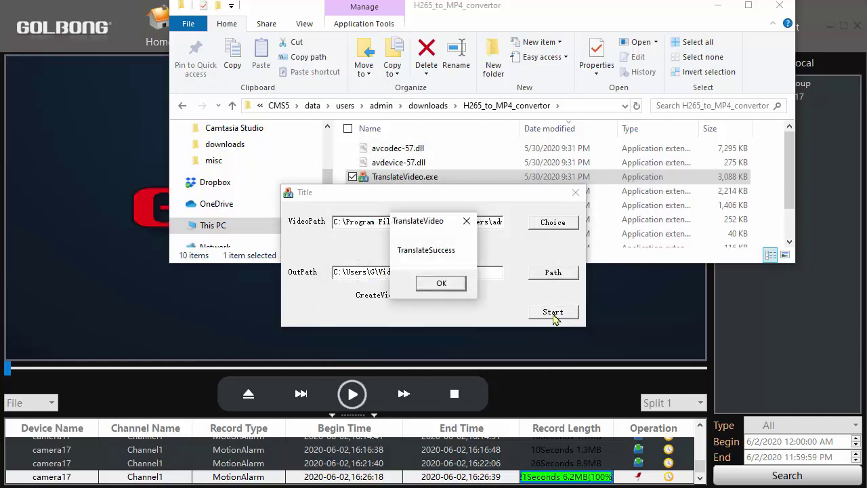
pyautogui.click(442, 283)
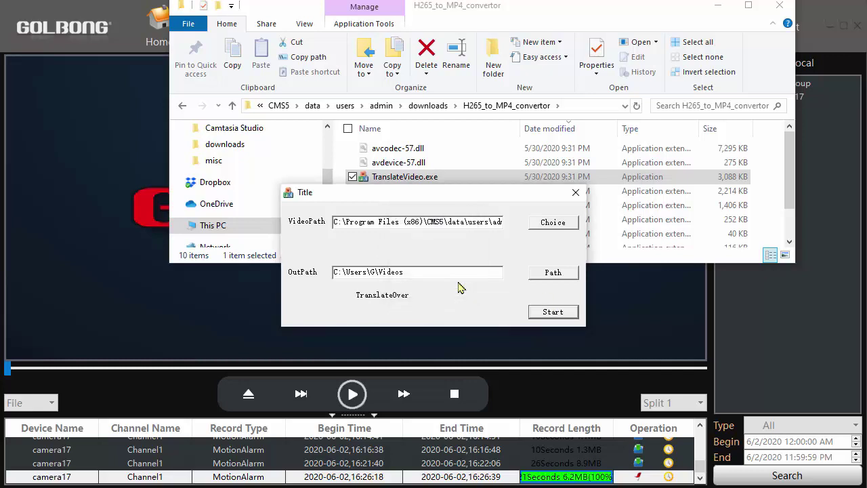
pyautogui.click(574, 196)
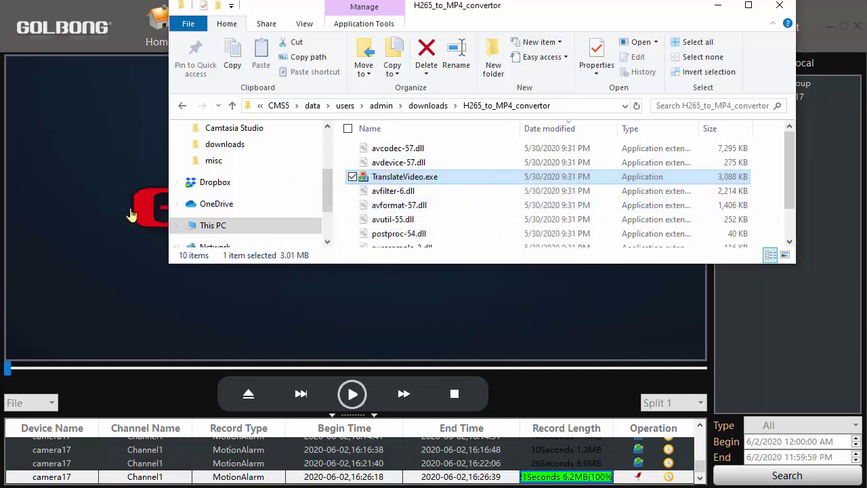
pyautogui.click(213, 225)
pyautogui.doubleClick(407, 244)
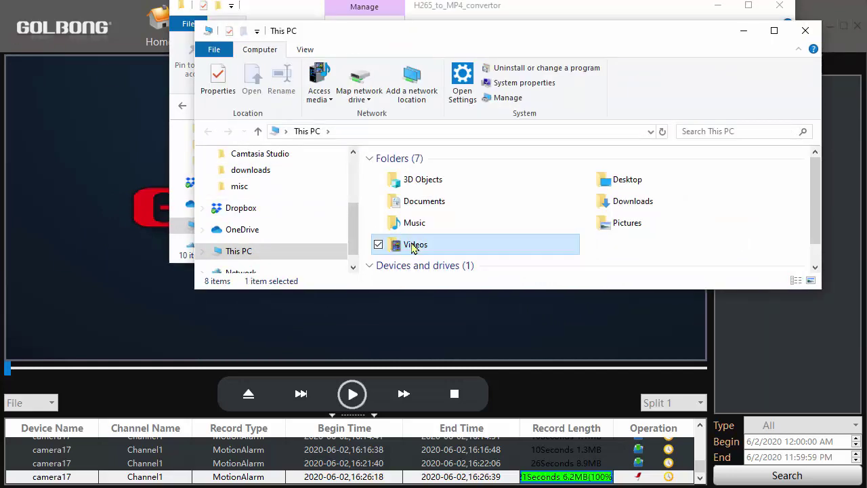
pyautogui.moveTo(572, 12); pyautogui.dragTo(536, 46)
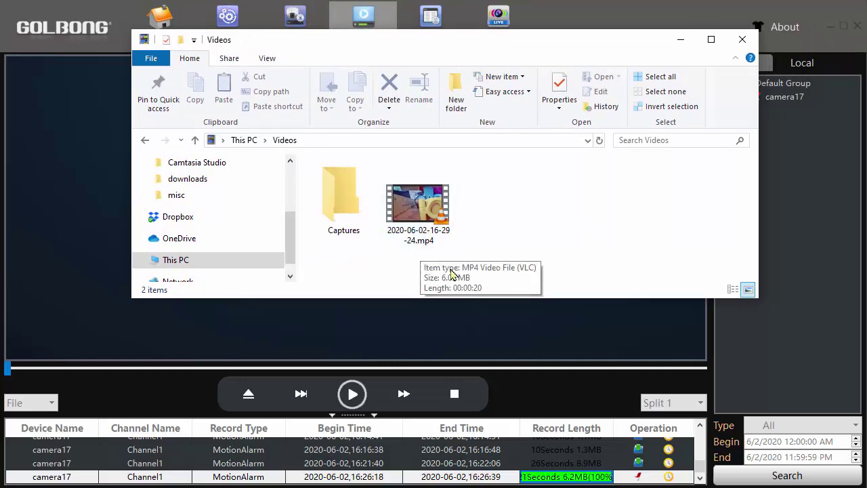
pyautogui.moveTo(405, 215)
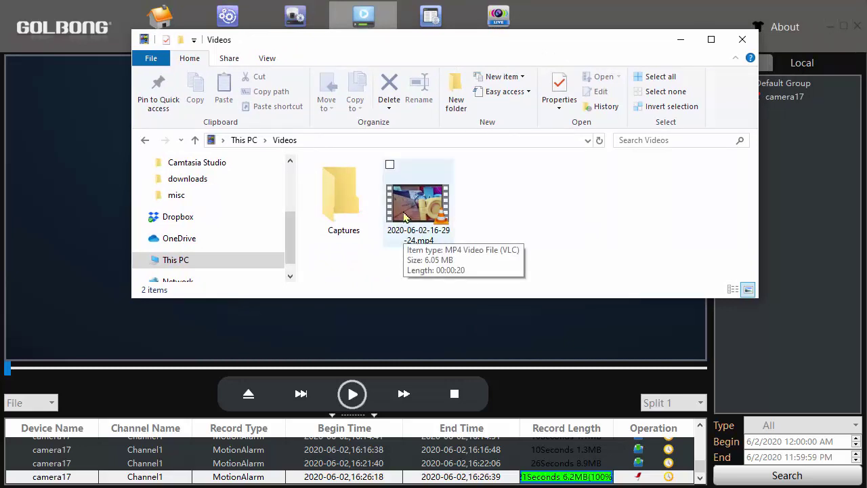
pyautogui.doubleClick(408, 215)
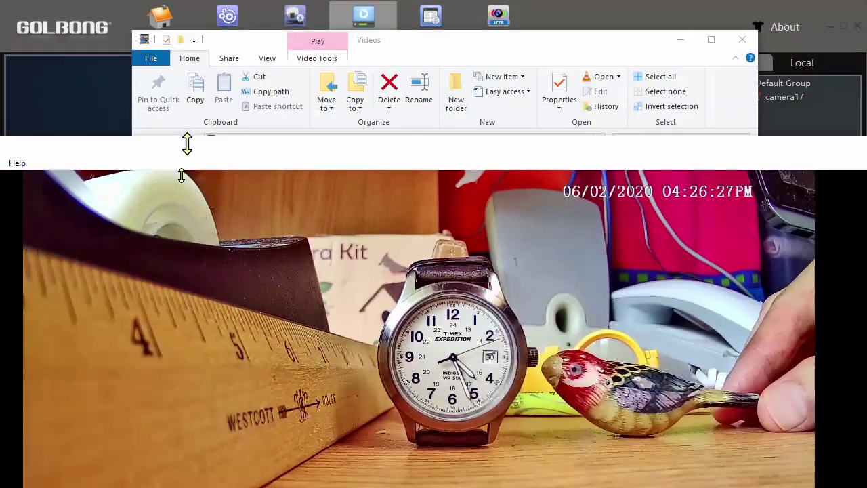
pyautogui.moveTo(187, 143); pyautogui.dragTo(383, 227)
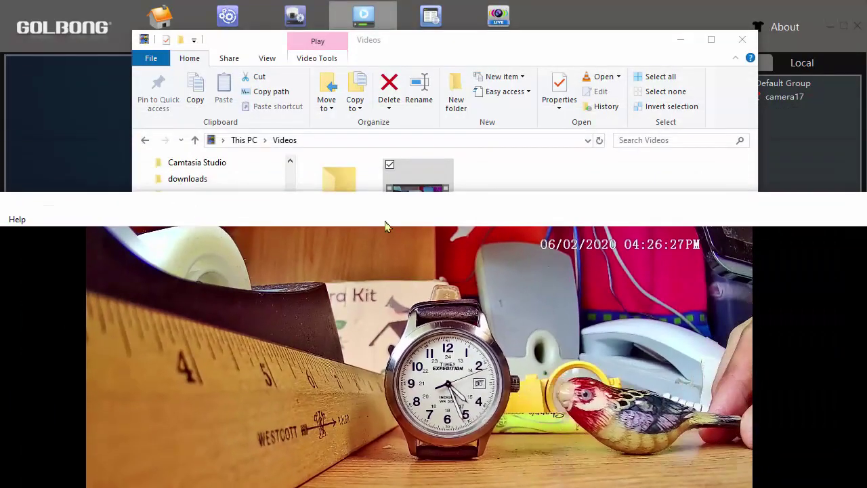
pyautogui.click(523, 207)
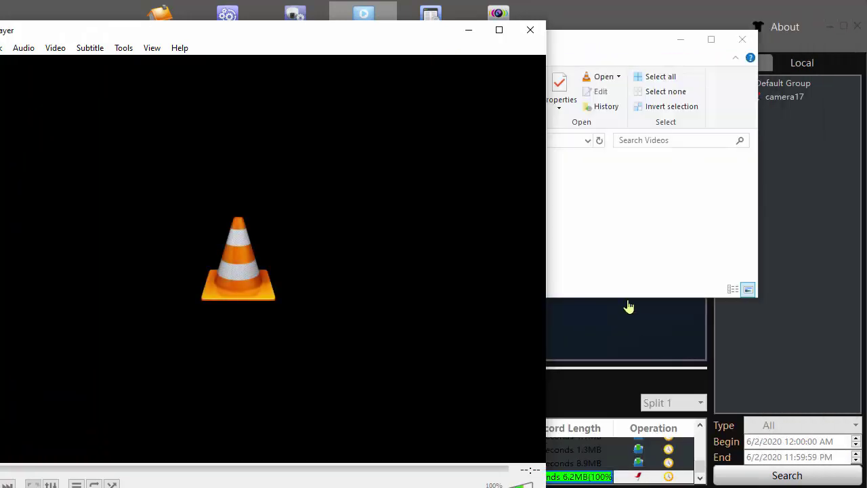
pyautogui.click(531, 30)
pyautogui.click(751, 34)
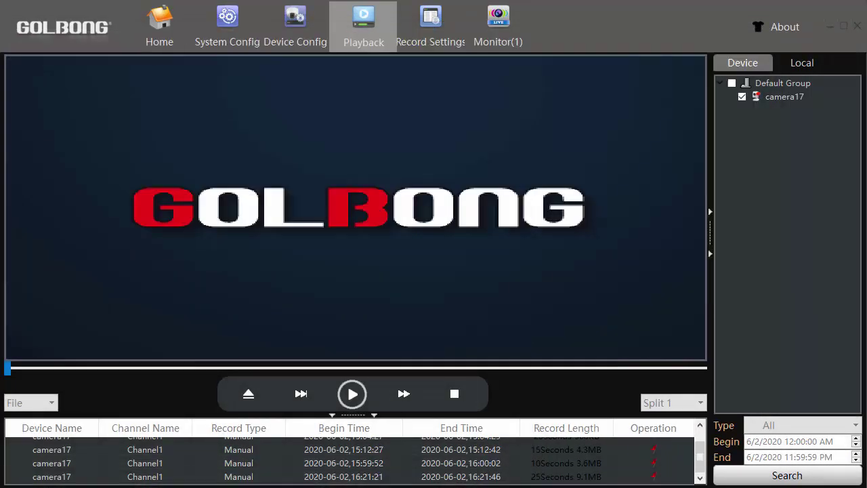